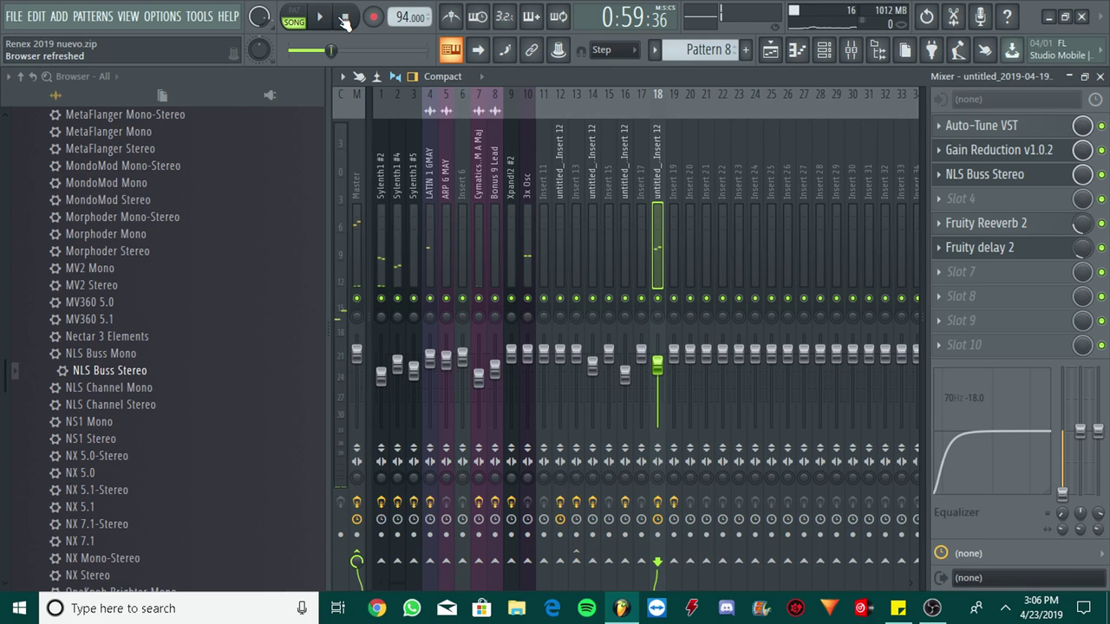
- Open the NLS Channel Stereo plugin on the Master track, reposition its window, and examine its VCA groups console
left_click(350, 172)
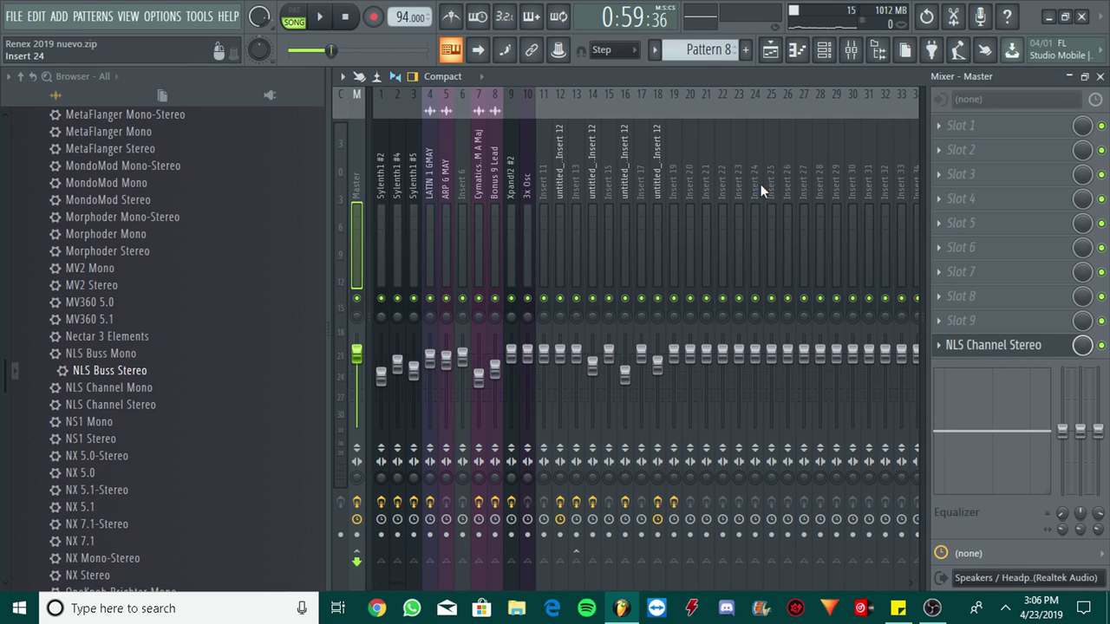
left_click(998, 351)
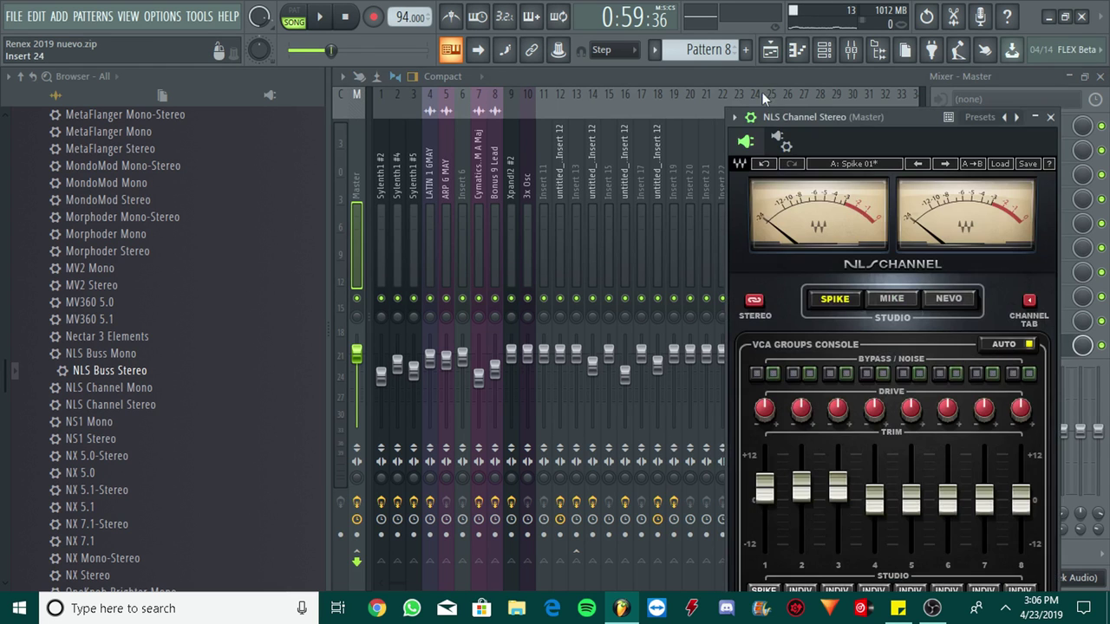
left_click_drag(766, 116, 478, 110)
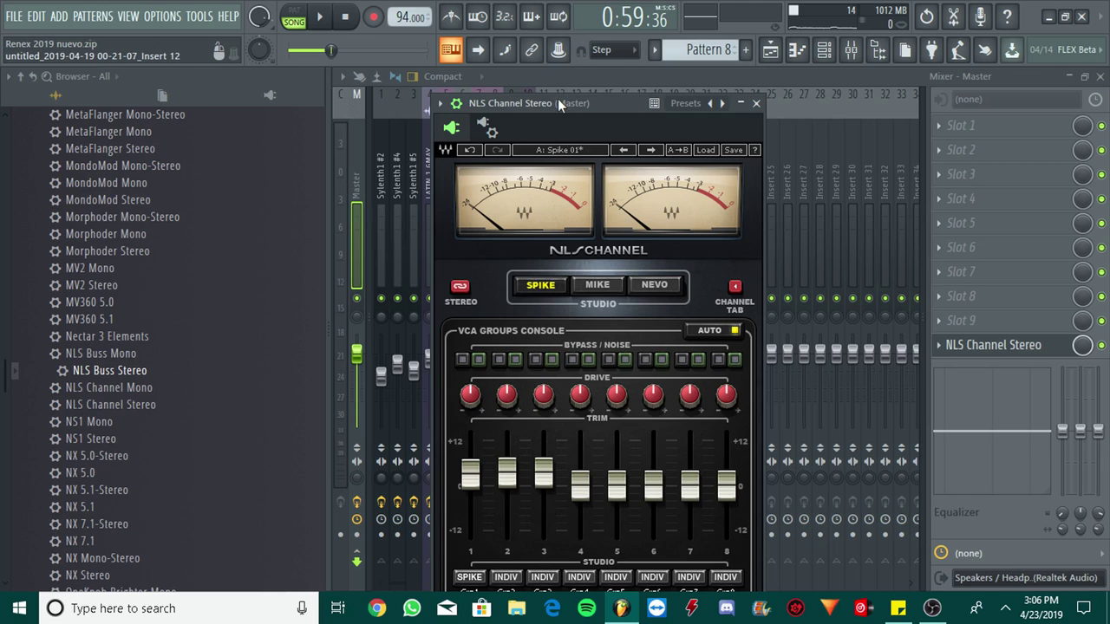
left_click_drag(557, 98, 573, 75)
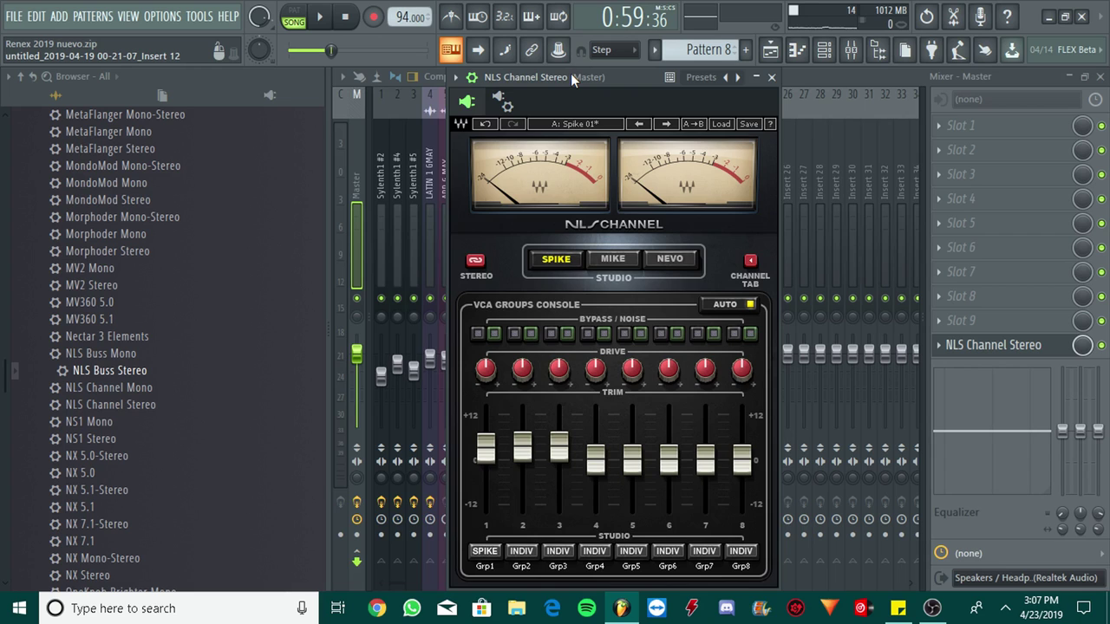
left_click_drag(570, 73, 547, 90)
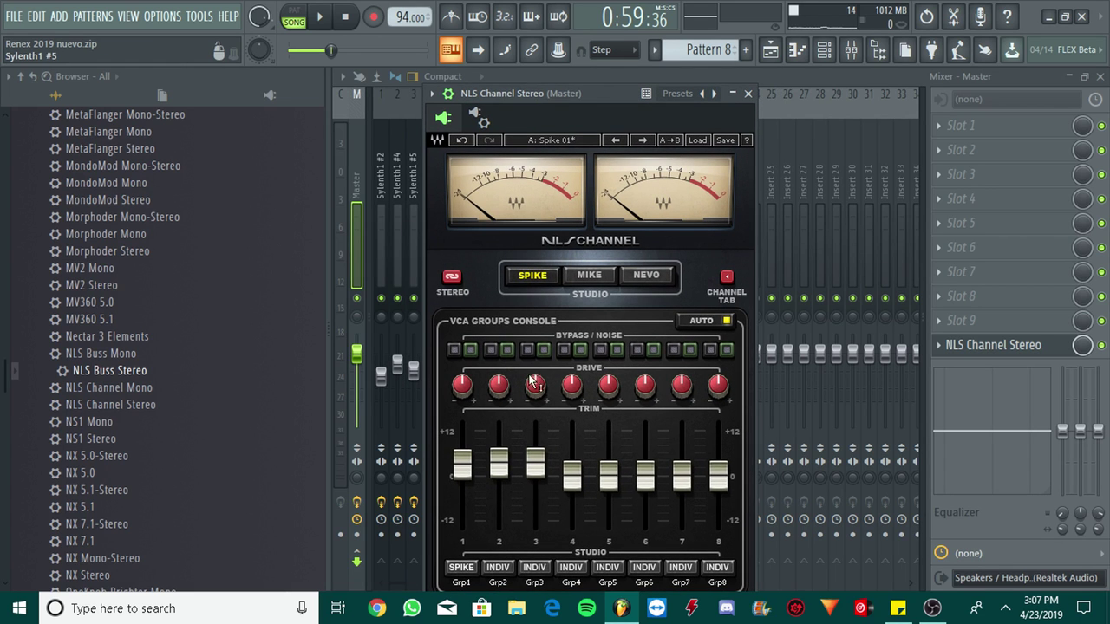
left_click_drag(550, 97, 645, 75)
left_click_drag(110, 404, 351, 161)
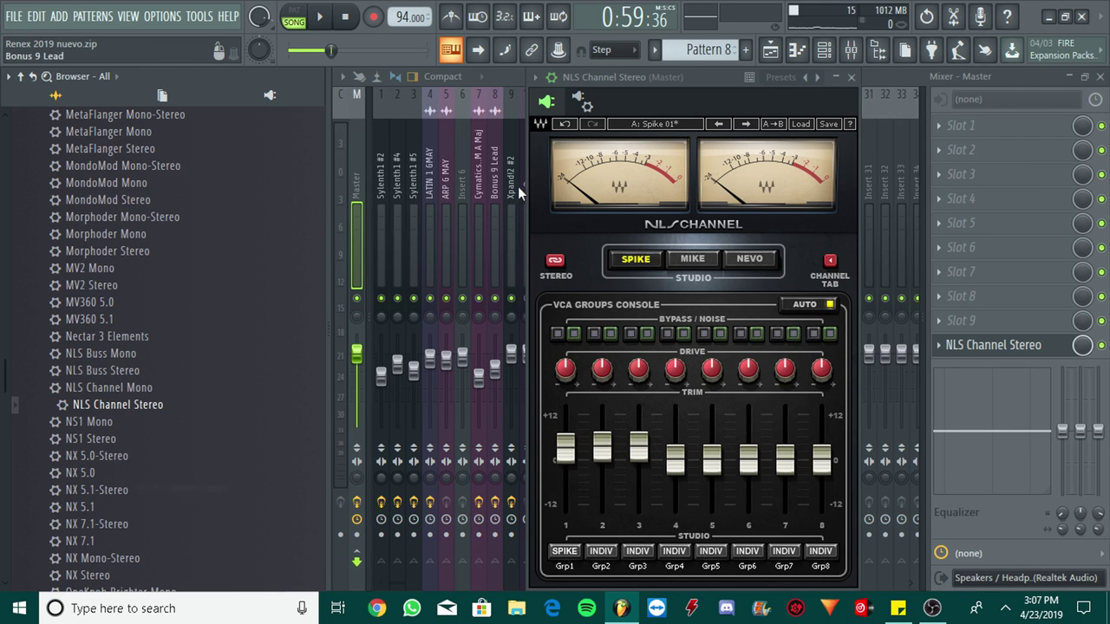
left_click_drag(668, 73, 640, 95)
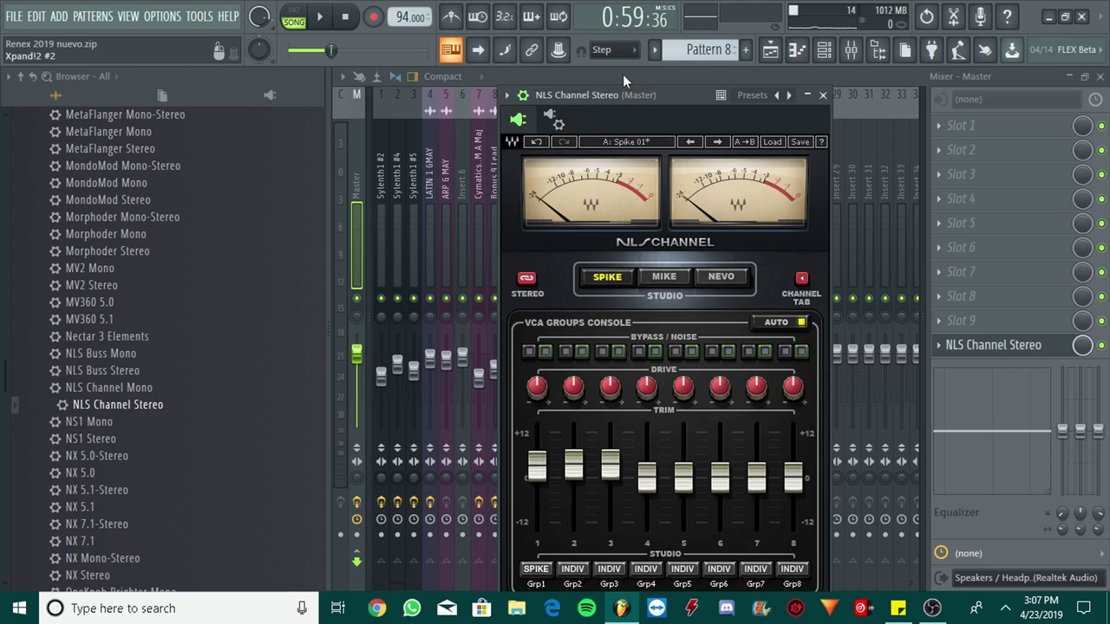
left_click(622, 74)
- Compare the effect chain on mixer insert 18 with the Master's NLS Channel Stereo settings, and close the plugin
left_click(656, 164)
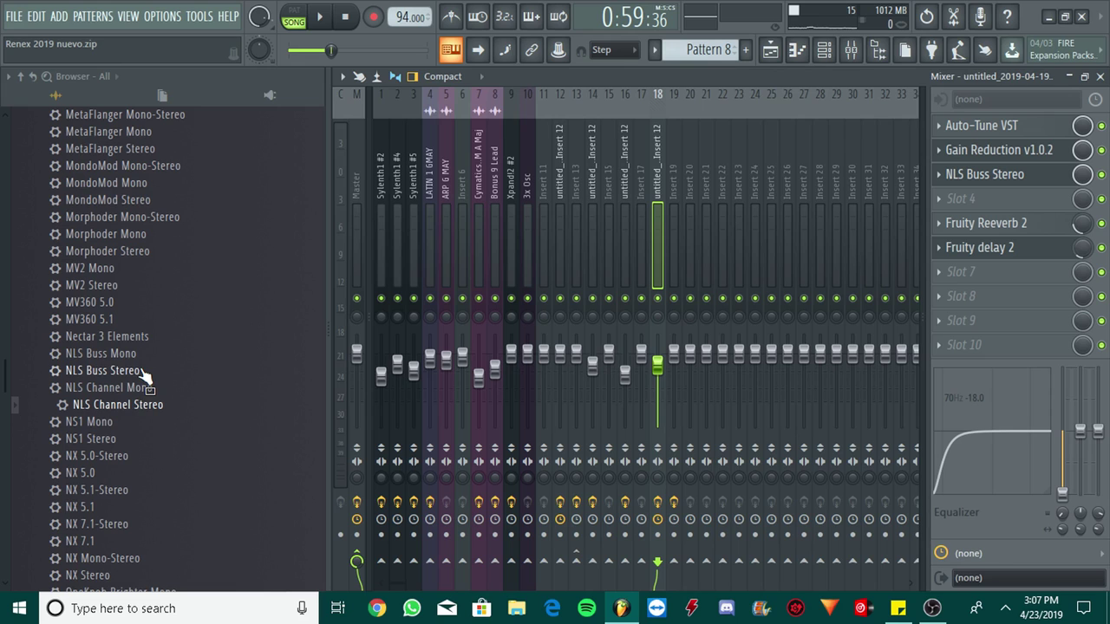
left_click_drag(143, 374, 113, 386)
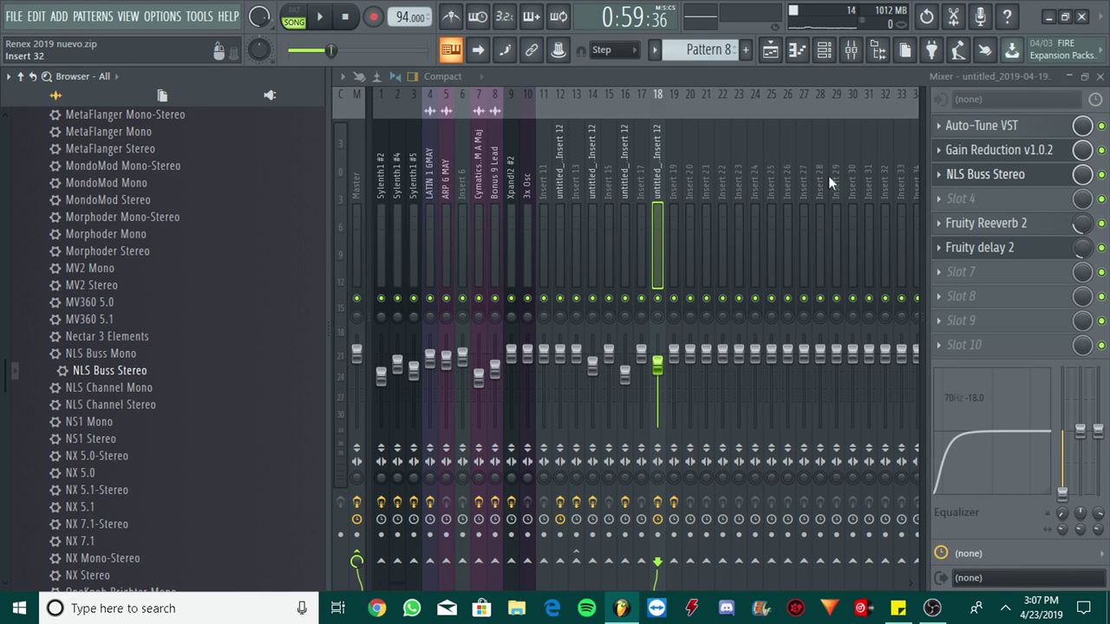
left_click(349, 171)
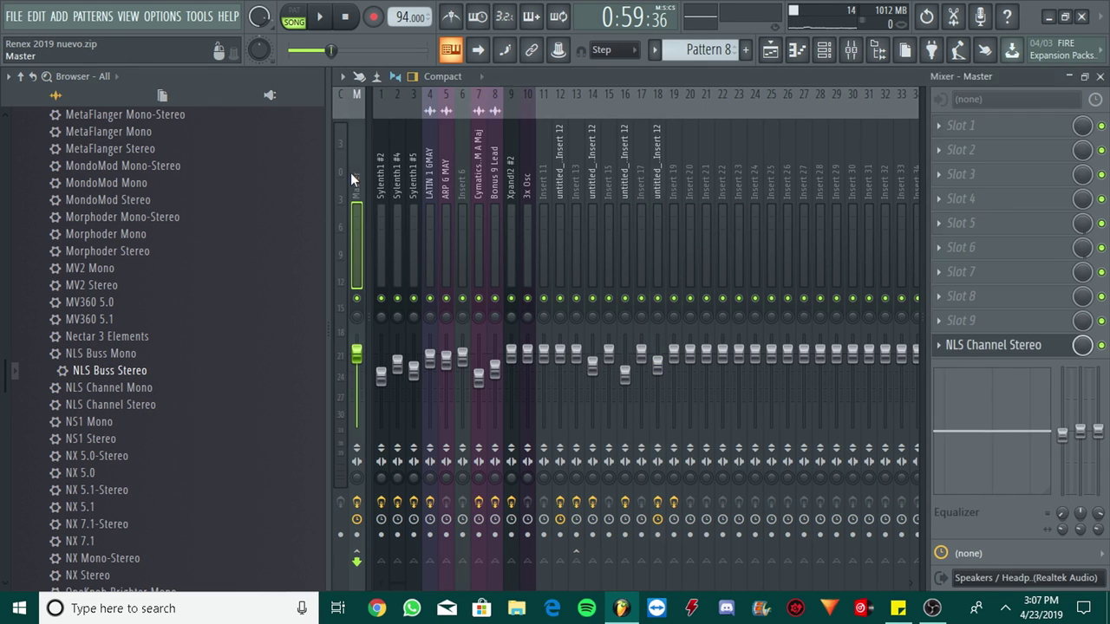
left_click(1021, 351)
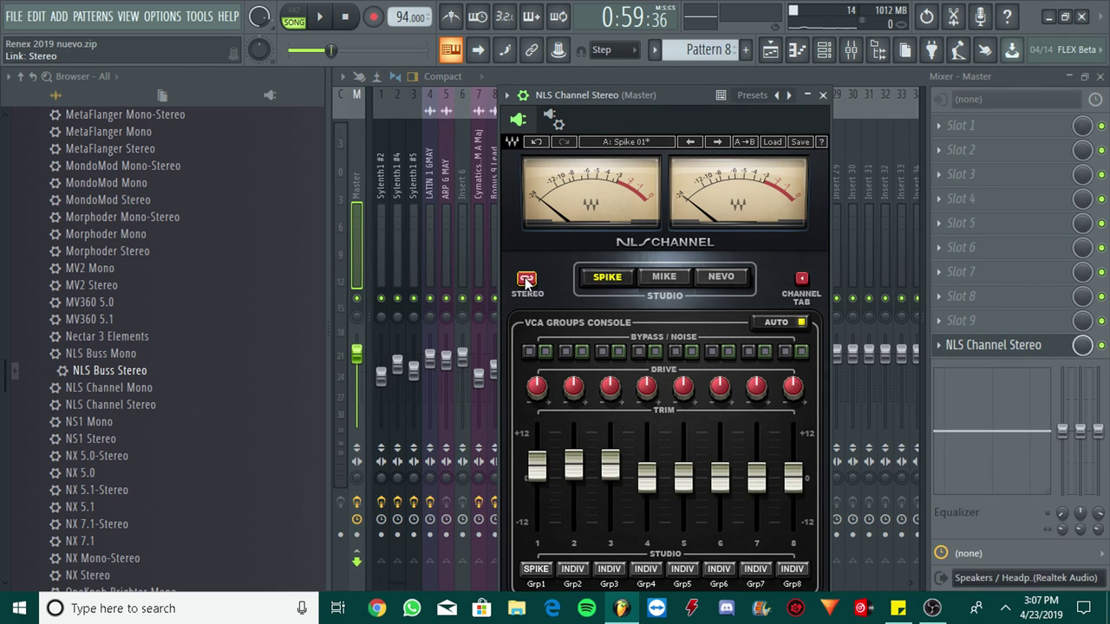
left_click(801, 322)
left_click(822, 95)
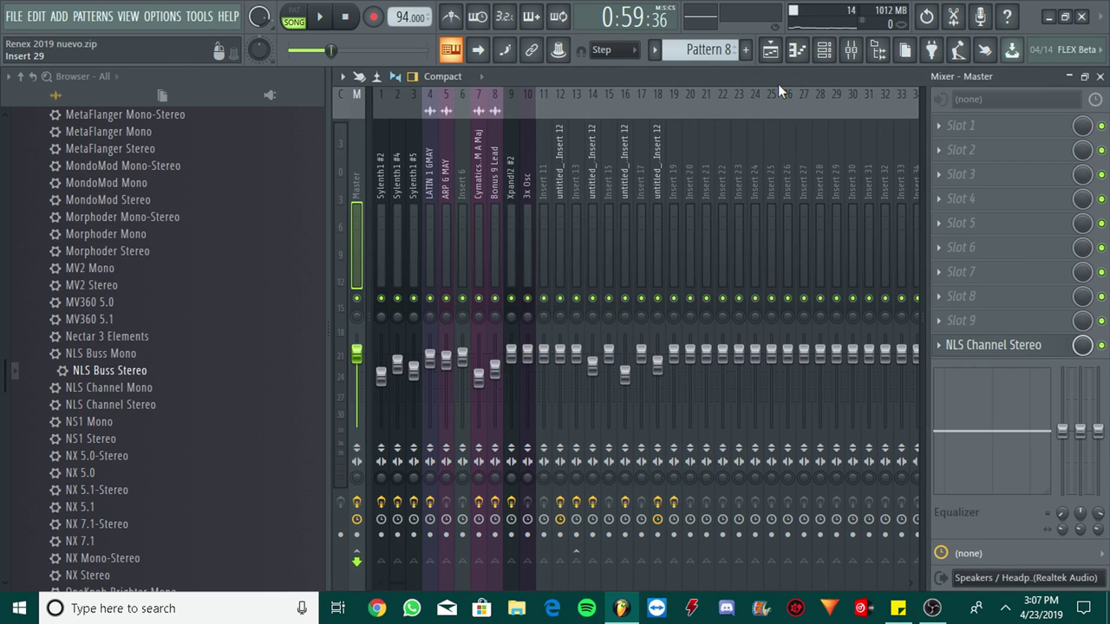
- Open NLS Buss Stereo on mixer insert 18 and inspect its VCA group assignment
left_click(655, 179)
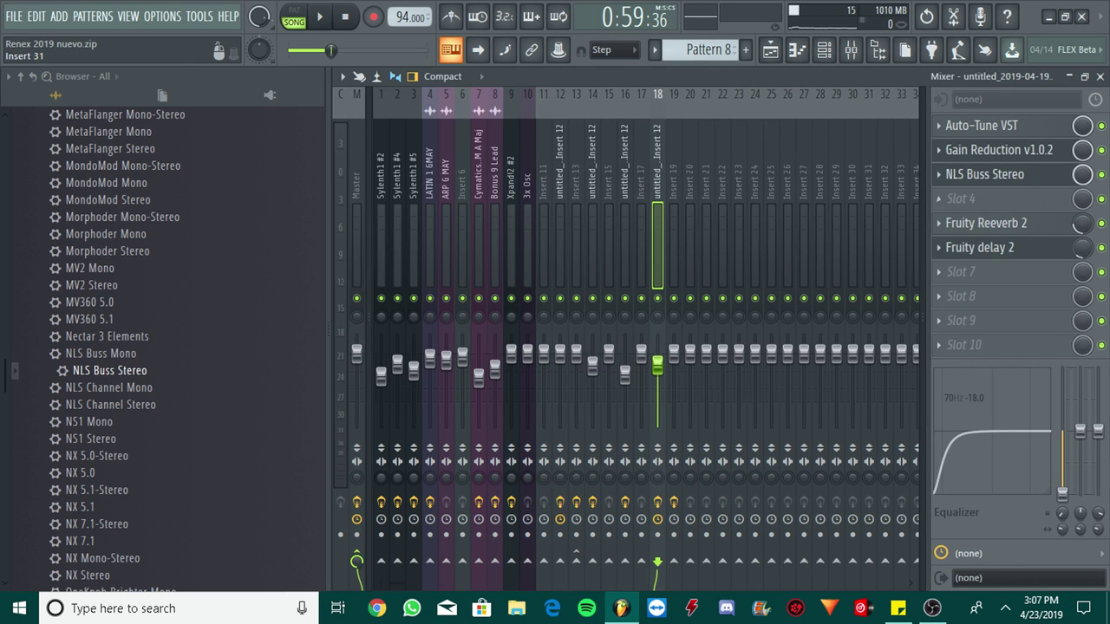
left_click(963, 180)
left_click_drag(783, 81, 687, 66)
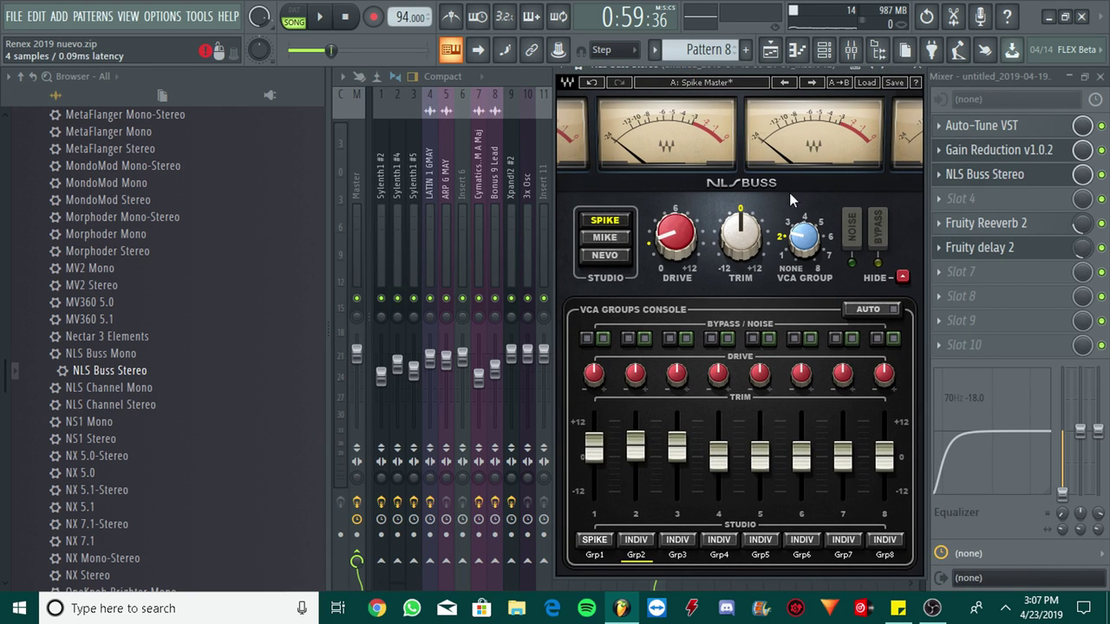
left_click(801, 245)
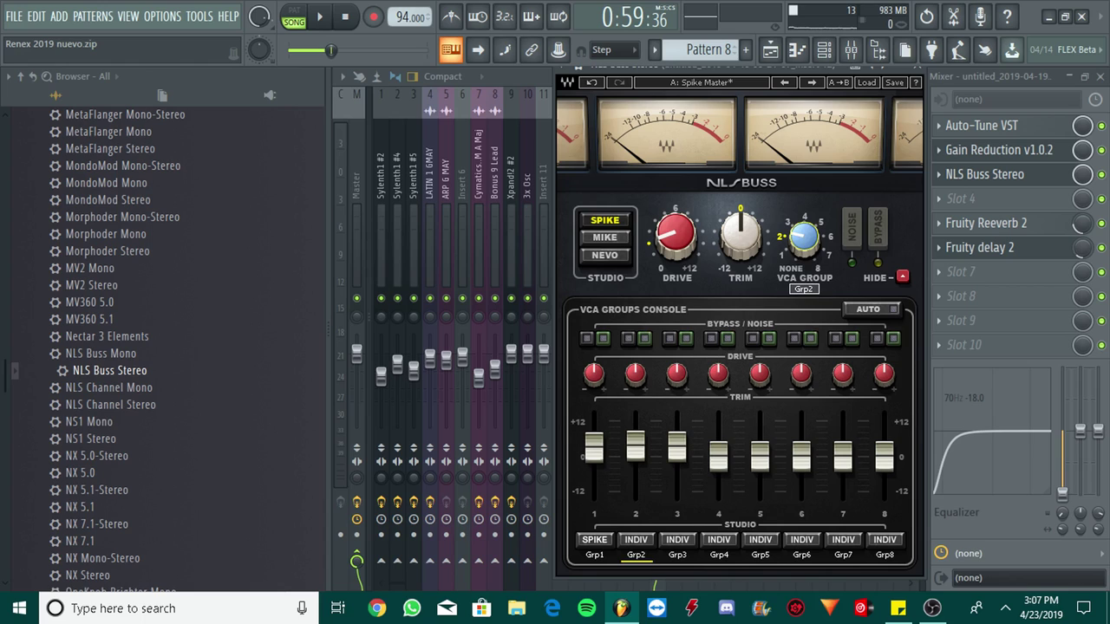
mouse_move(801, 245)
left_mouse_down()
mouse_move(801, 260)
mouse_move(803, 238)
mouse_move(804, 249)
left_mouse_up()
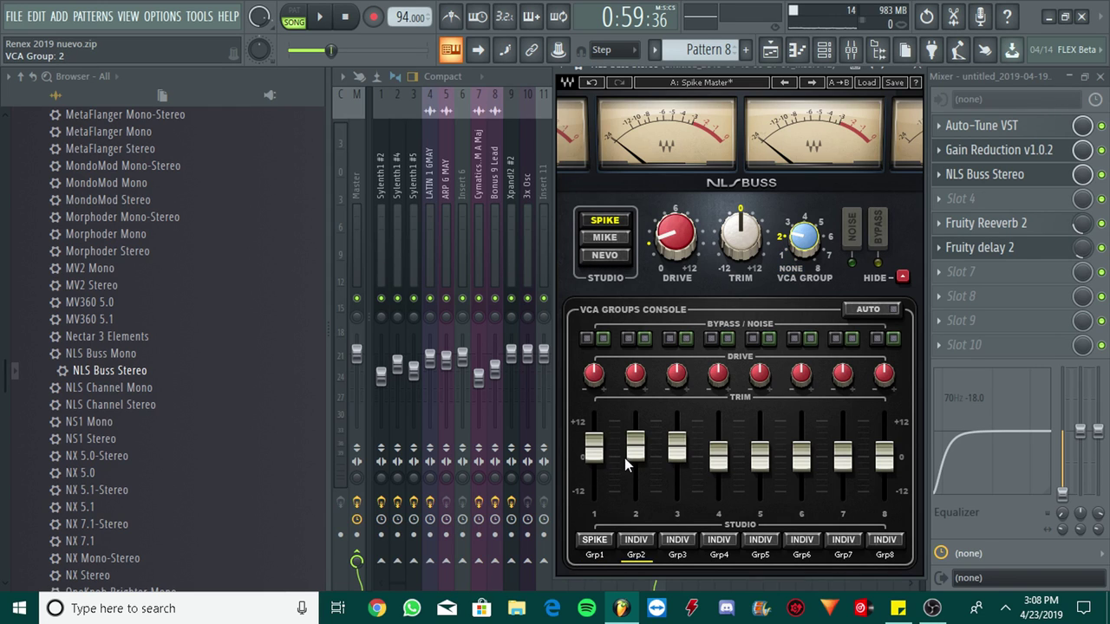
- Reopen NLS Channel Stereo on the Master track and examine the trim faders of groups 1 and 2
left_click(357, 160)
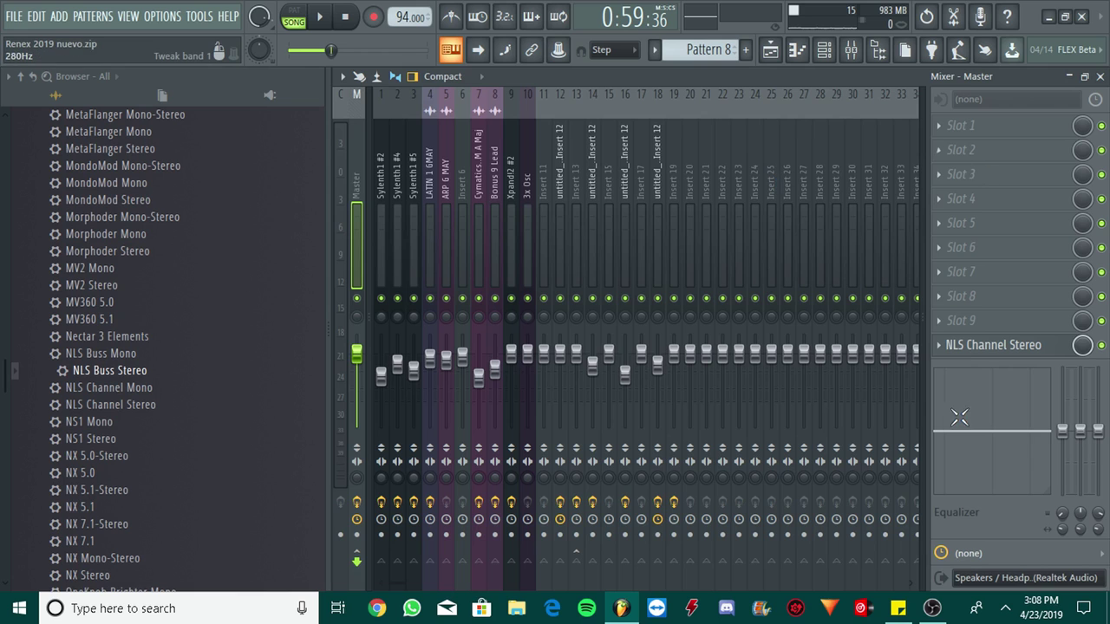
left_click(996, 347)
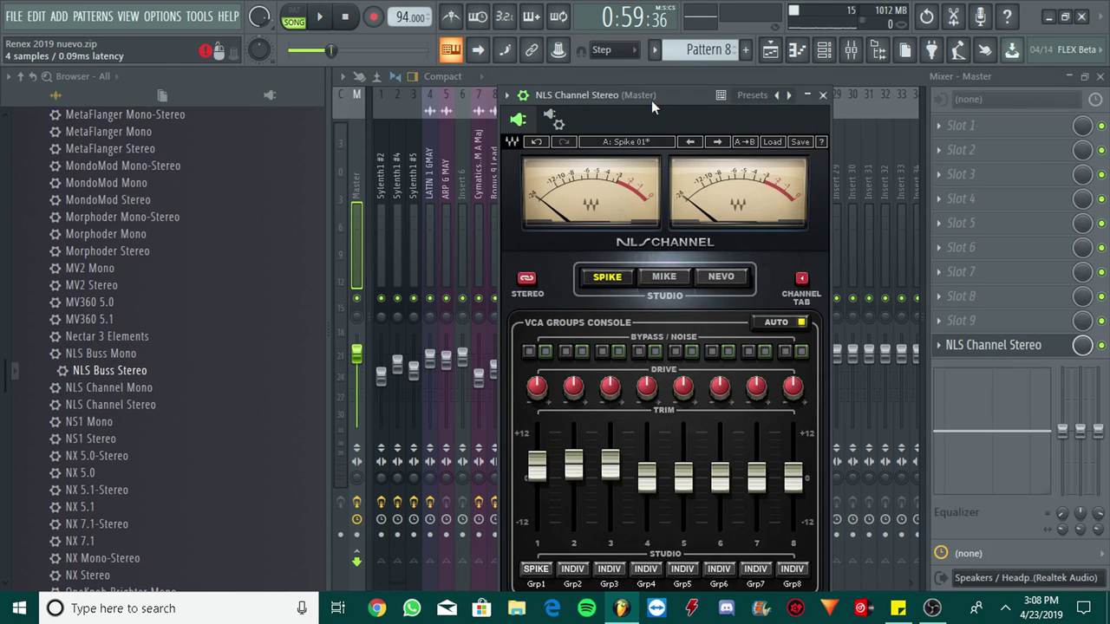
left_click_drag(651, 100, 666, 82)
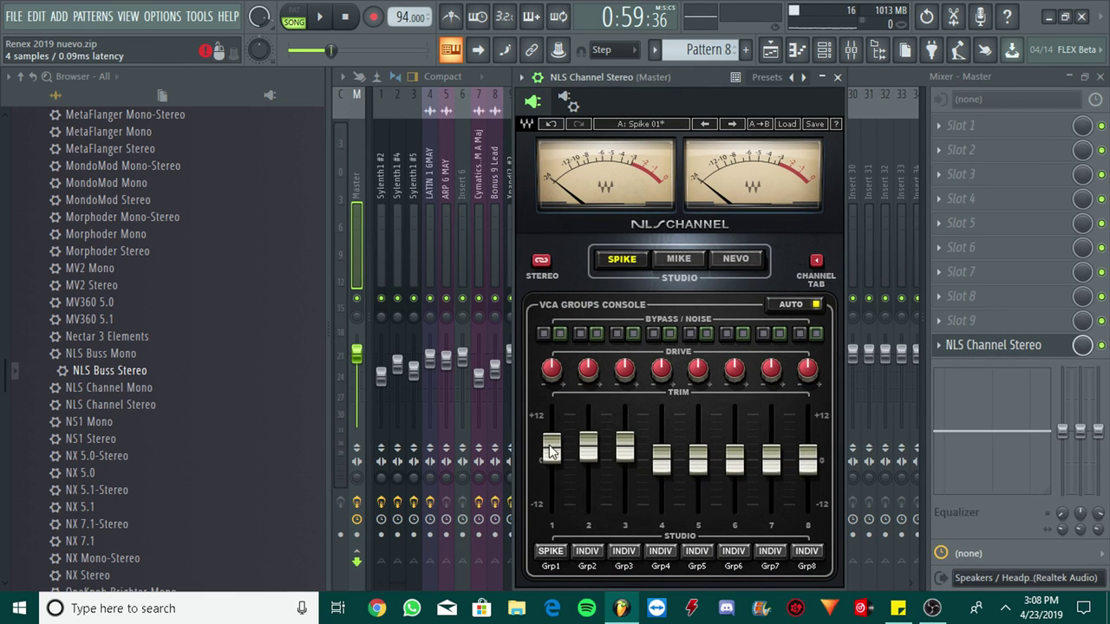
mouse_move(595, 455)
left_click(345, 141)
- Play the song with insert 18's NLS Buss Stereo open, check its meters and VCA group, and stop playback
left_click(666, 166)
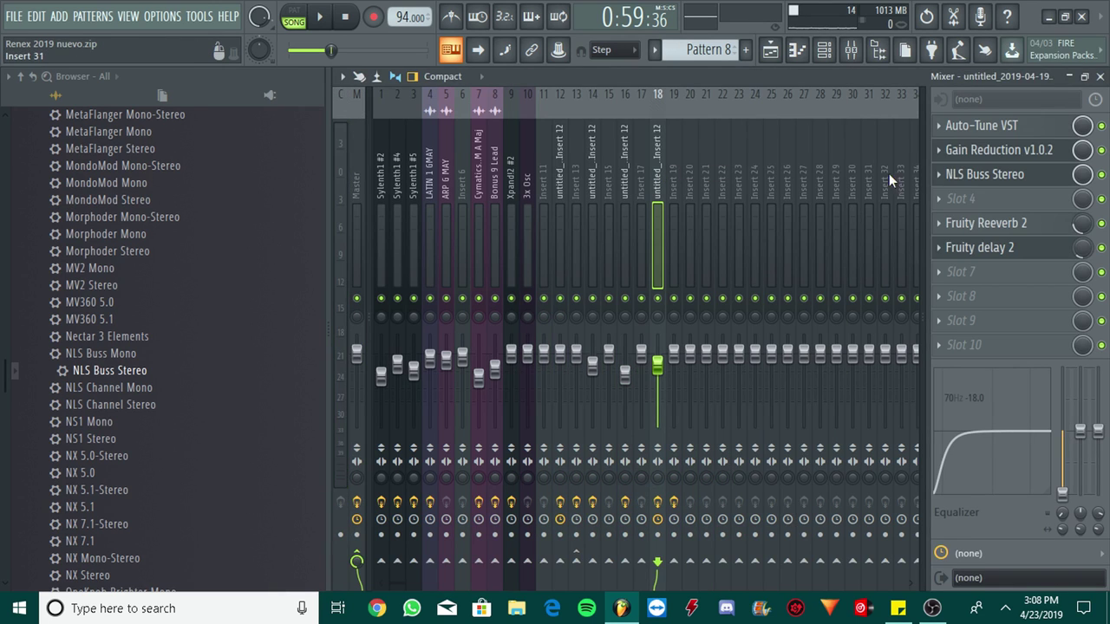
left_click(969, 174)
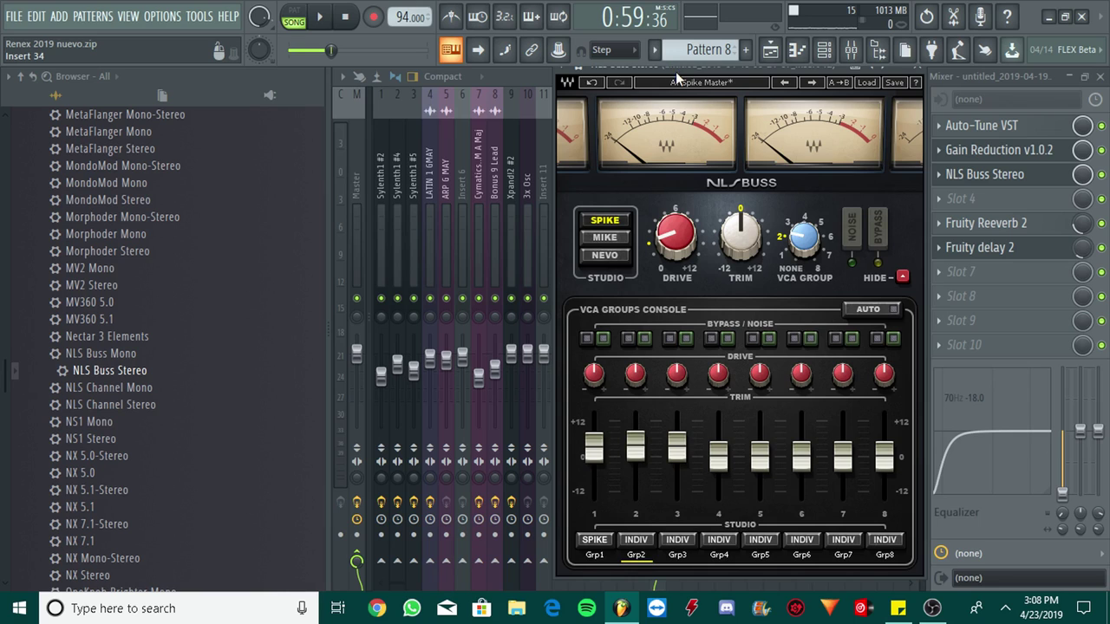
left_click_drag(675, 71, 714, 101)
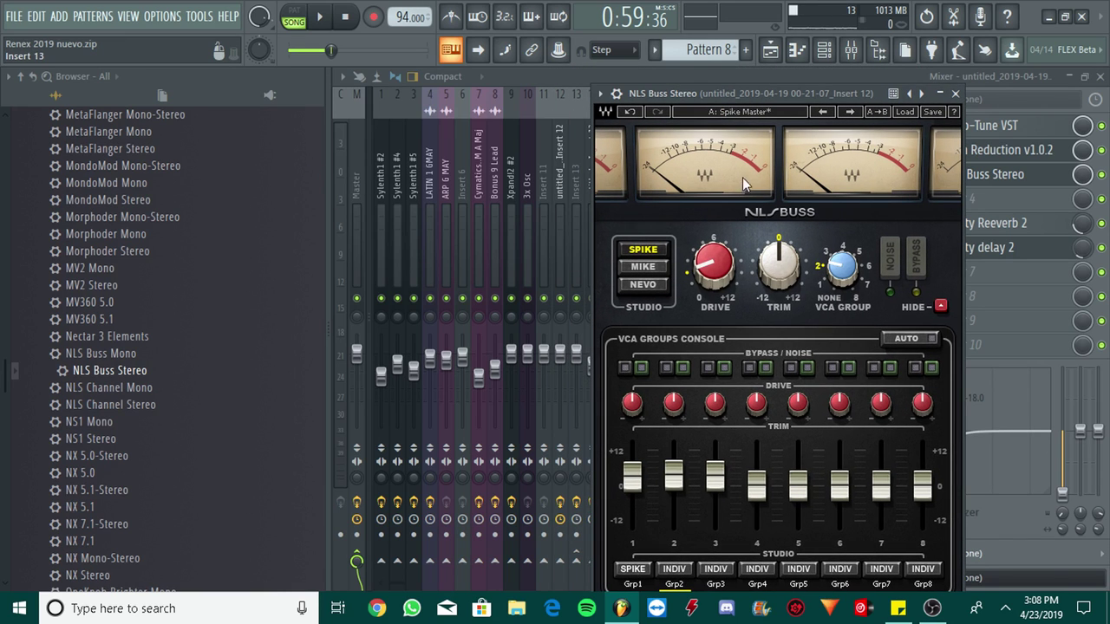
mouse_move(839, 274)
key("space")
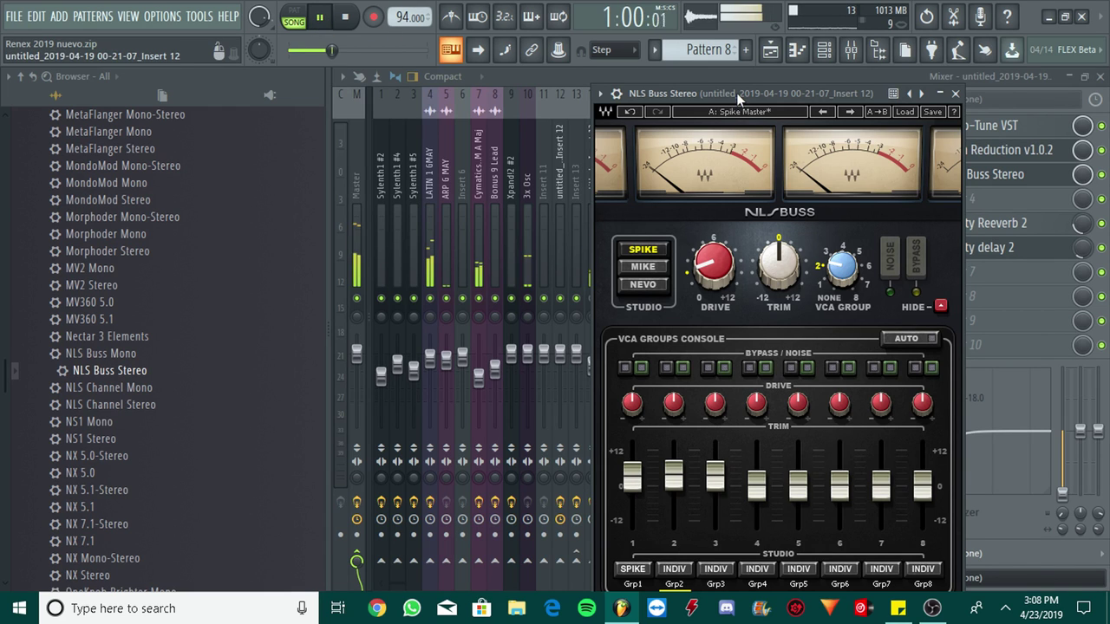
left_click_drag(735, 93, 839, 87)
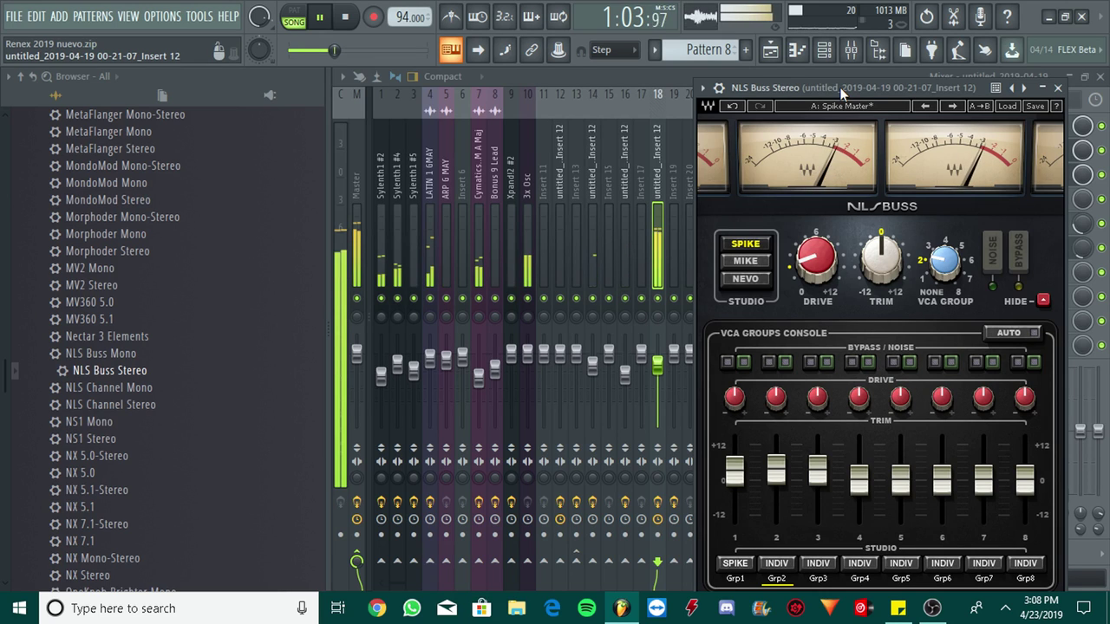
mouse_move(944, 260)
left_mouse_down()
mouse_move(951, 275)
mouse_move(947, 264)
left_mouse_up()
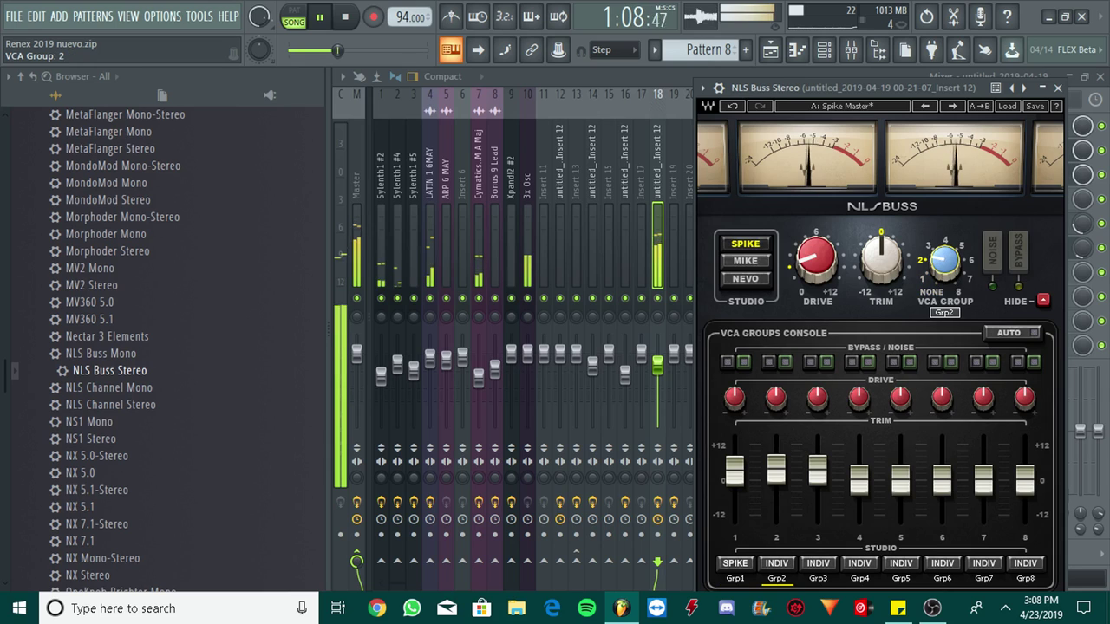
left_click(344, 18)
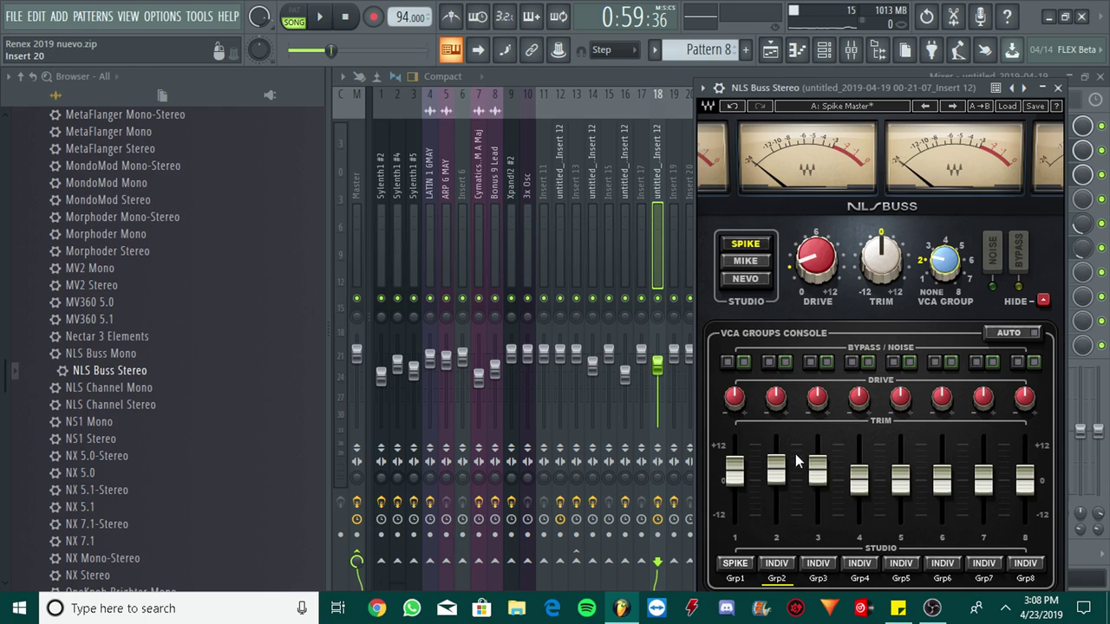
- Try the MIKE and NEVO studio models in NLS Buss Stereo and return to SPIKE
mouse_move(784, 476)
left_click(753, 264)
left_click(756, 279)
left_click(756, 247)
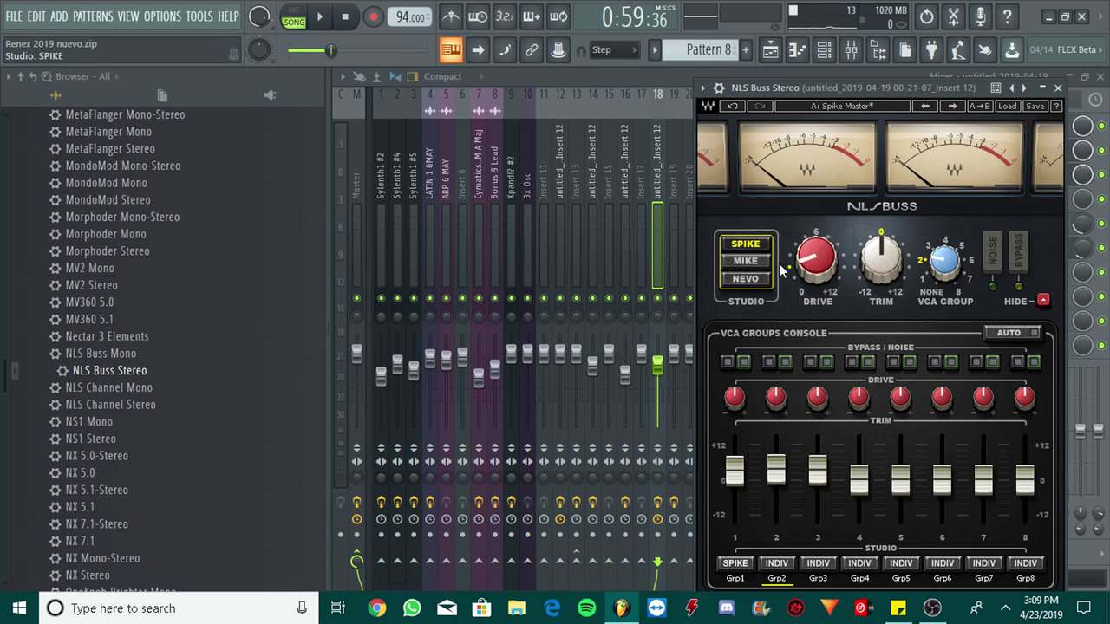
- Play the song to watch the NLS Buss Stereo meters, and close the plugin window with playback running
mouse_move(839, 295)
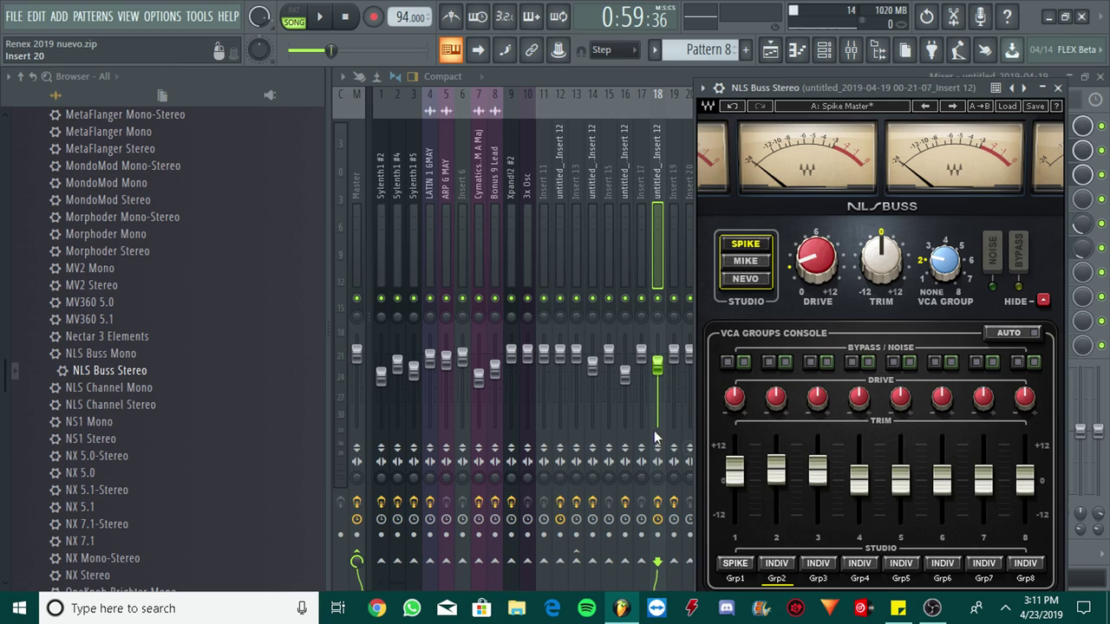
left_click(326, 16)
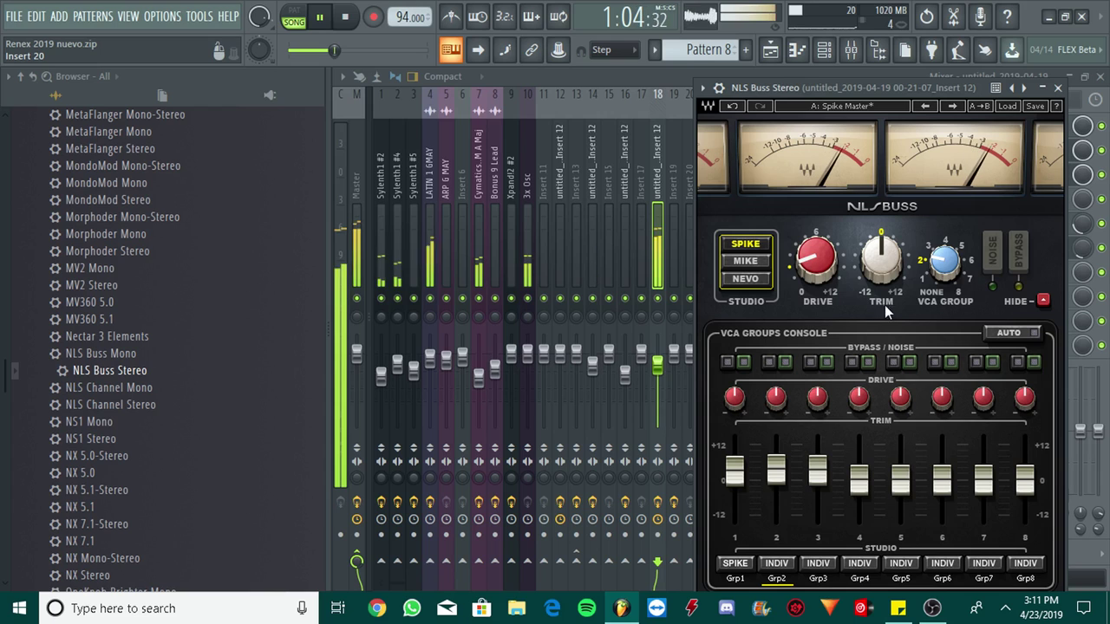
left_click(673, 71)
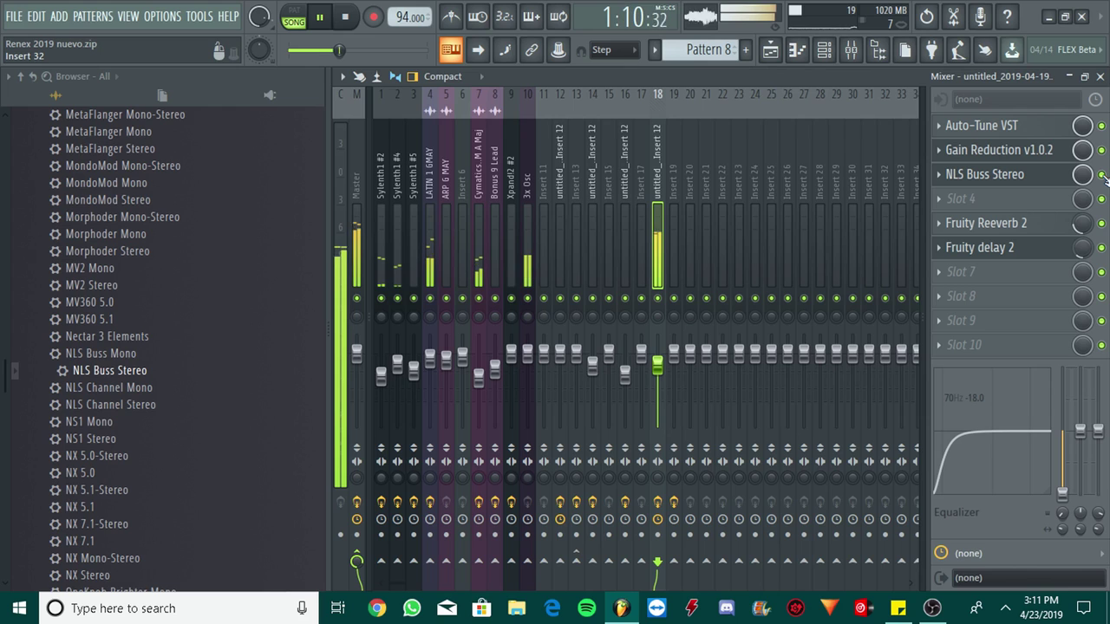
- Adjust the Fruity delay 2 mix level on mixer insert 14 during playback, and stop the song
left_click(593, 157)
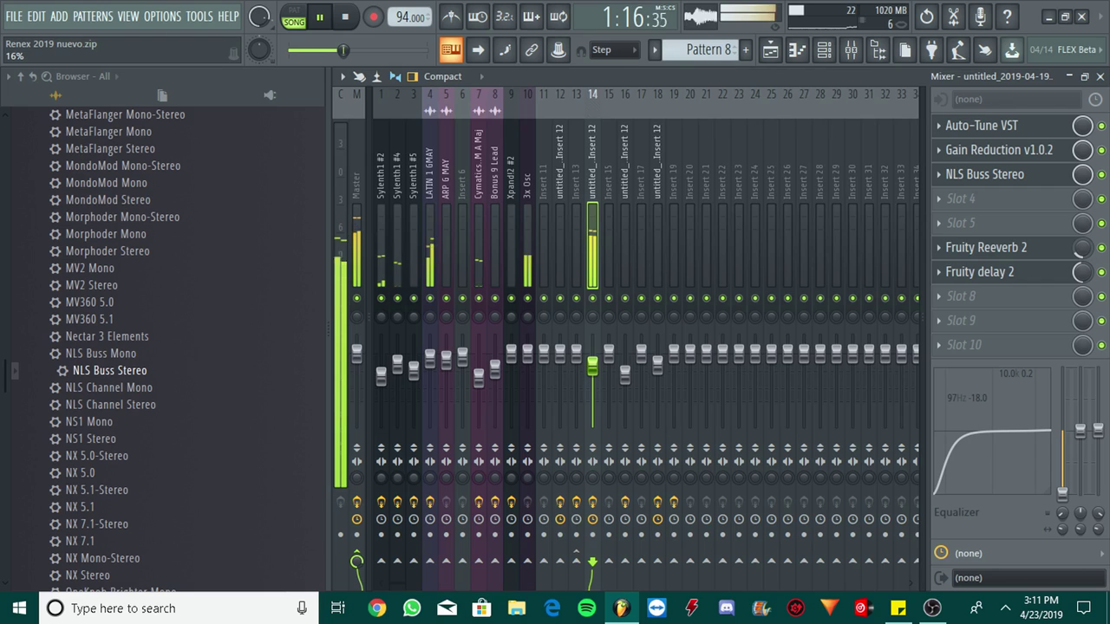
mouse_move(1081, 271)
left_mouse_down()
mouse_move(1081, 253)
mouse_move(1083, 273)
left_mouse_up()
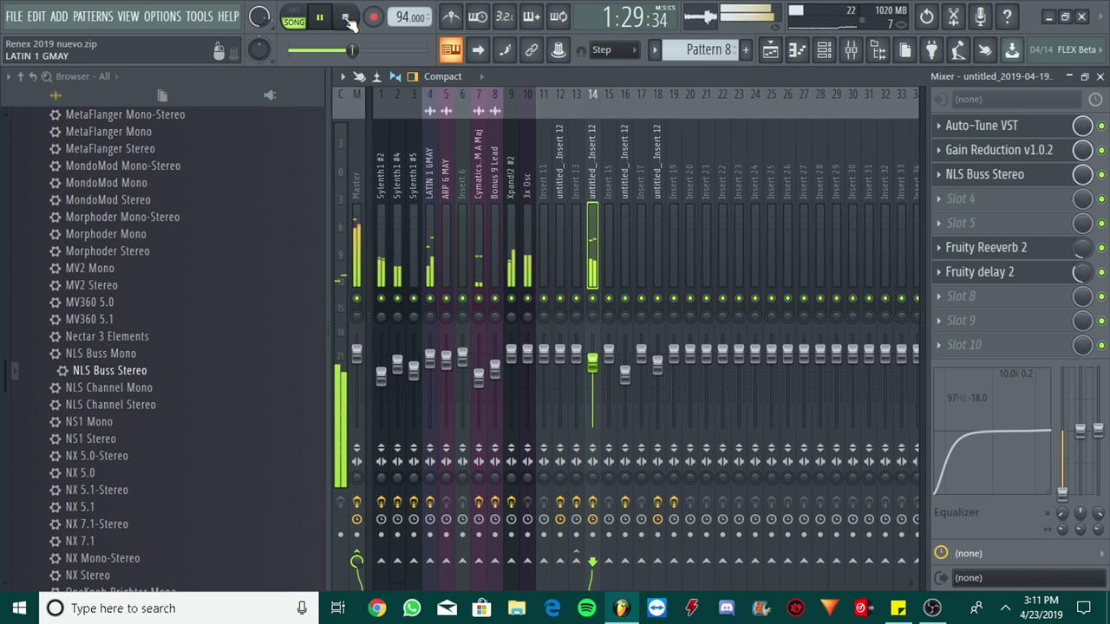
left_click(346, 19)
left_click(346, 20)
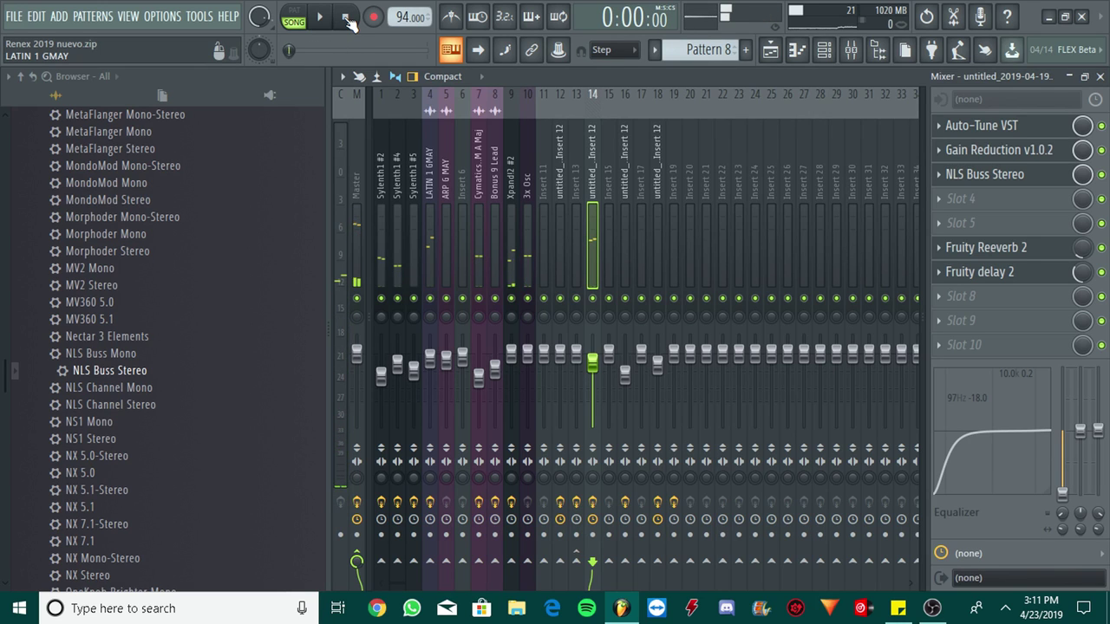